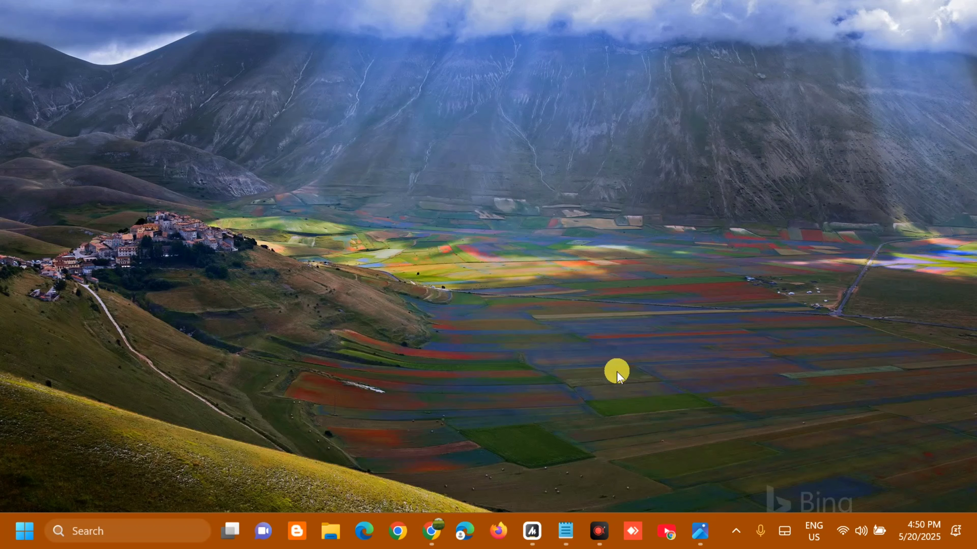
Step: Search Windows for "trouble", open Troubleshoot settings and go to the list of other troubleshooters
{"action": "left_click", "coordinate": [24, 530]}
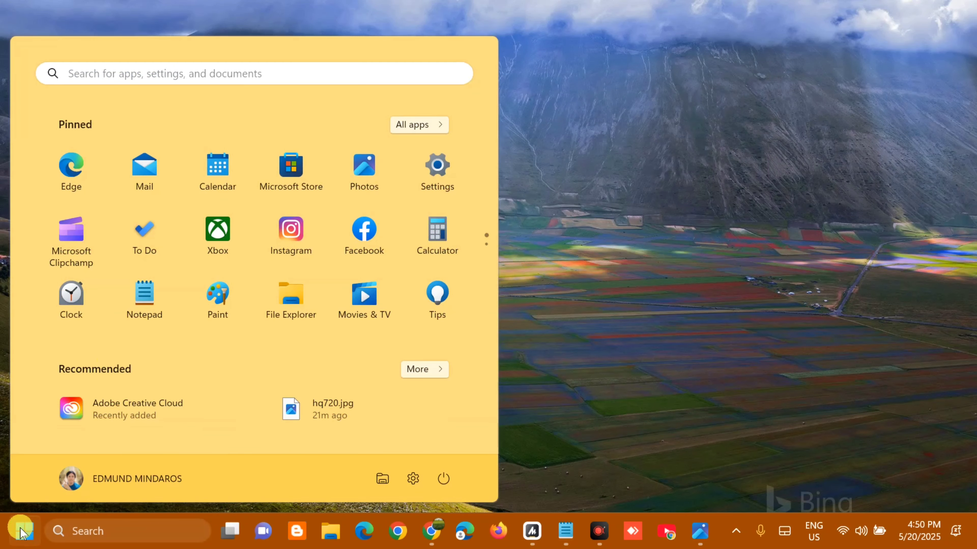
{"action": "left_click", "coordinate": [166, 72]}
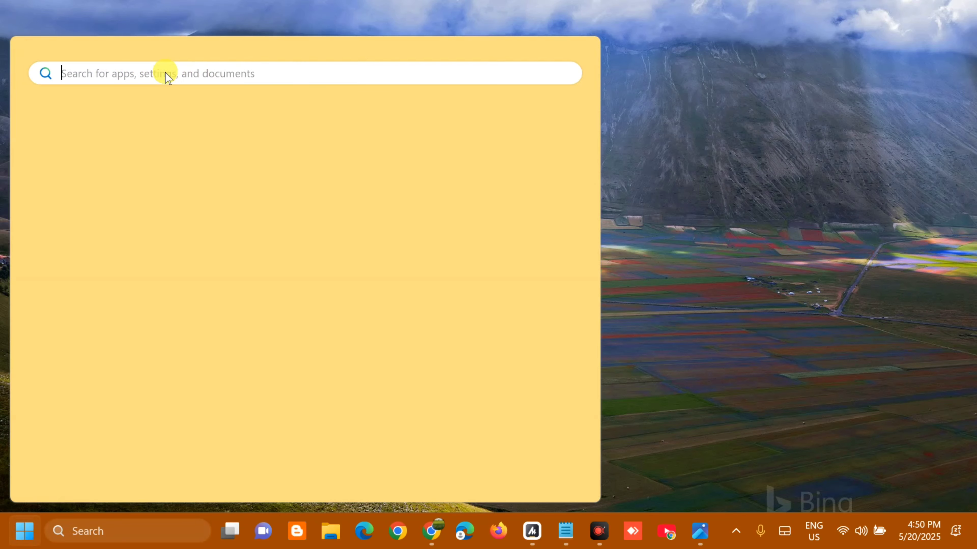
{"action": "type", "text": "trouble"}
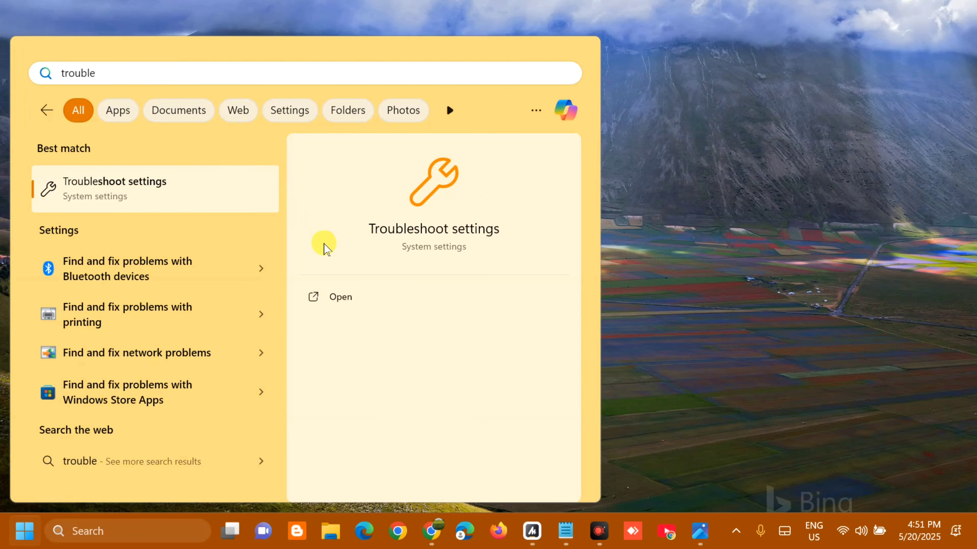
{"action": "left_click", "coordinate": [345, 297]}
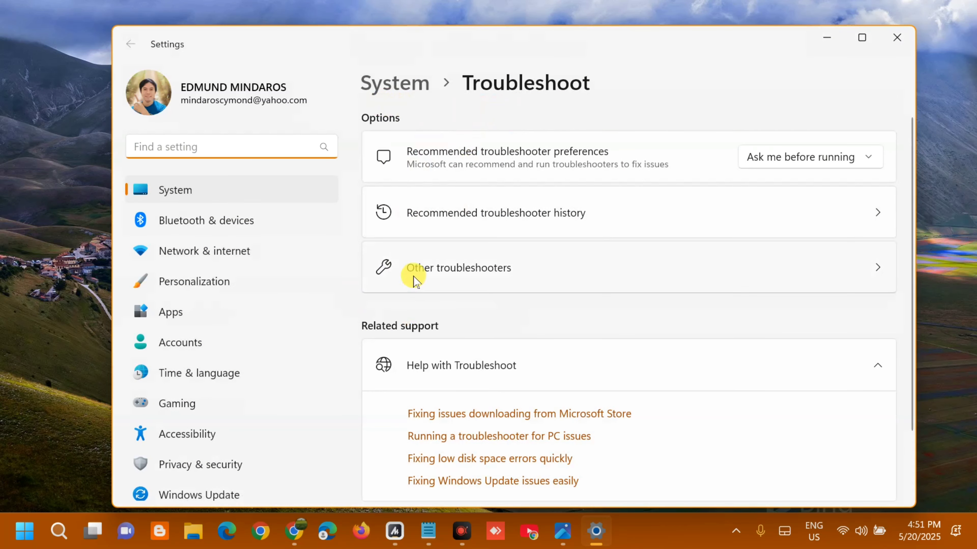
{"action": "left_click", "coordinate": [475, 275]}
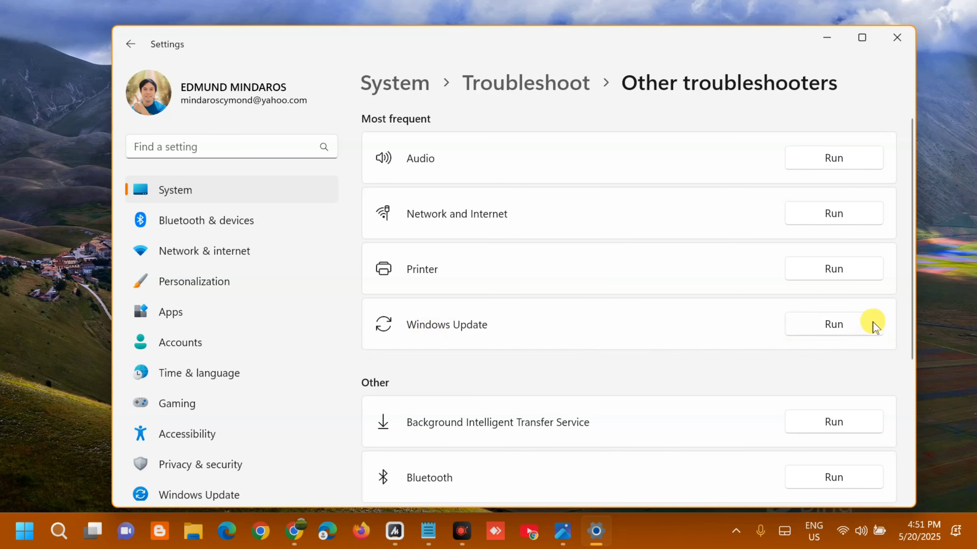
Step: Run the Windows Update troubleshooter, then close it and the Settings window once it completes
{"action": "left_click", "coordinate": [832, 330]}
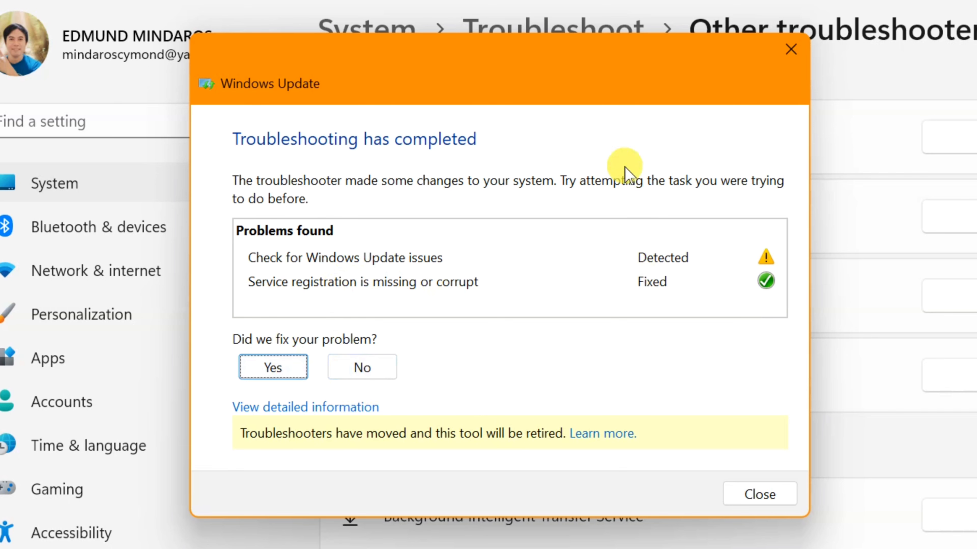
{"action": "left_click", "coordinate": [773, 498]}
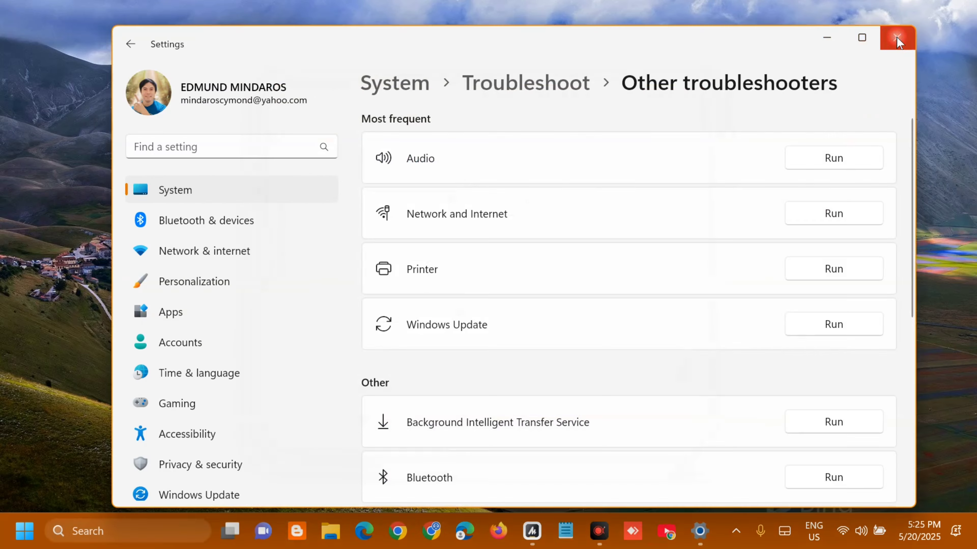
{"action": "left_click", "coordinate": [863, 37]}
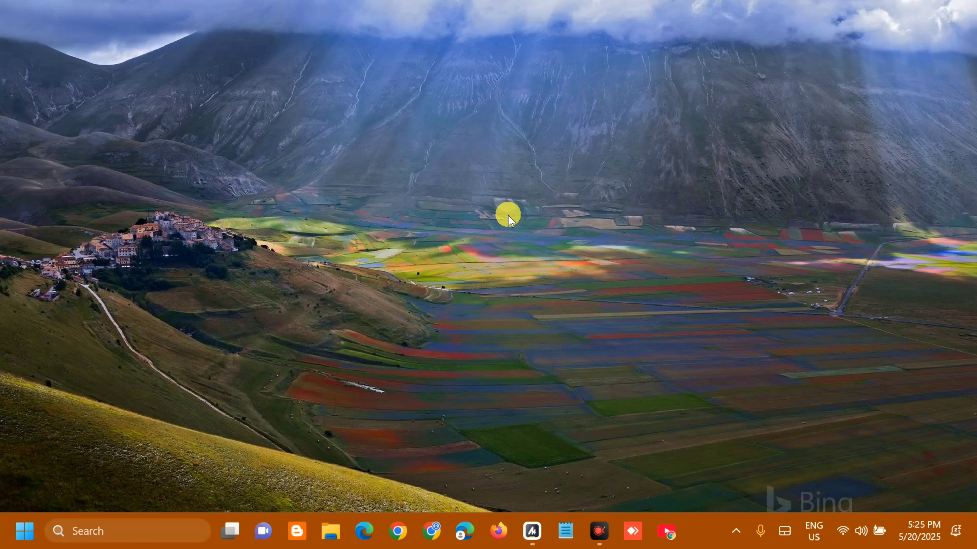
Step: Open the Services console by running services.msc from the Run dialog
{"action": "key", "text": "super+r"}
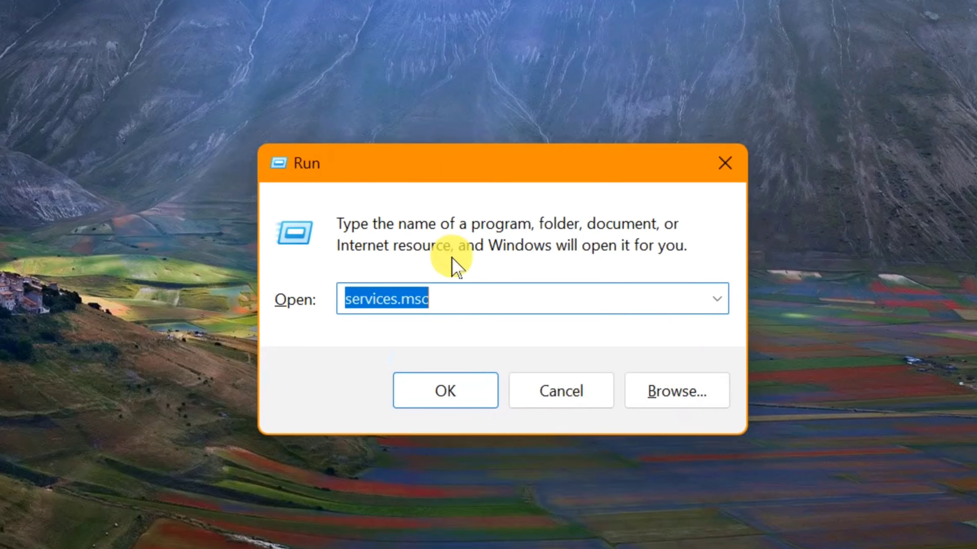
{"action": "key", "text": "BackSpace"}
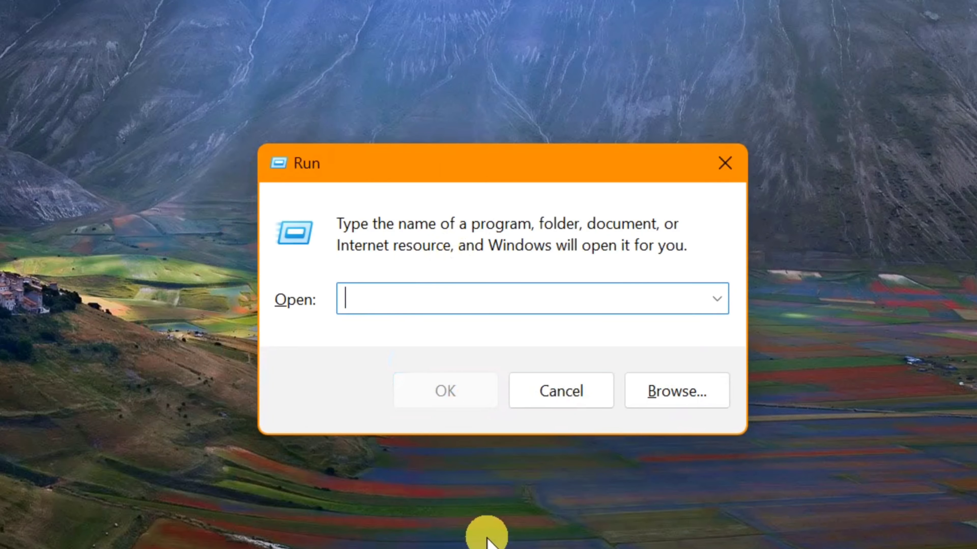
{"action": "key", "text": "Caps_Lock"}
{"action": "key", "text": "Caps_Lock"}
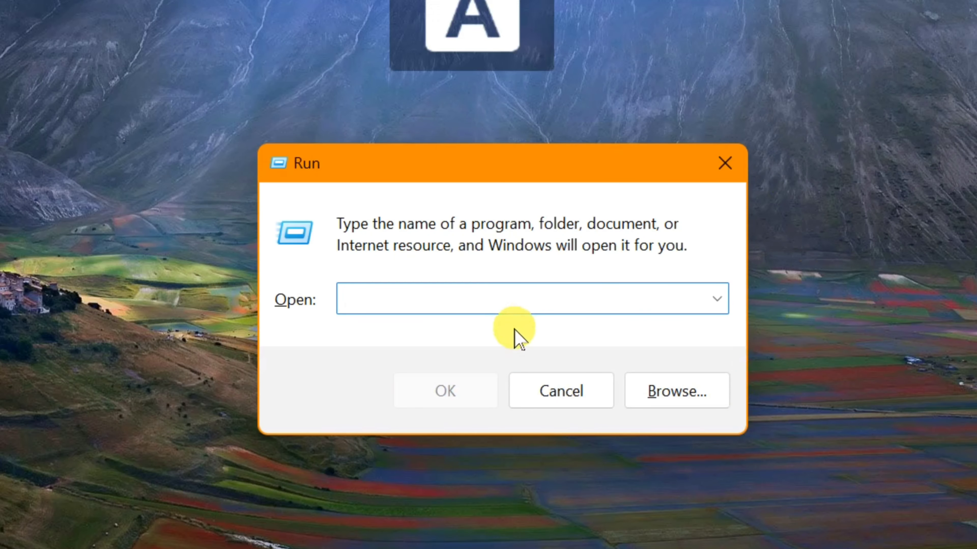
{"action": "type", "text": "s"}
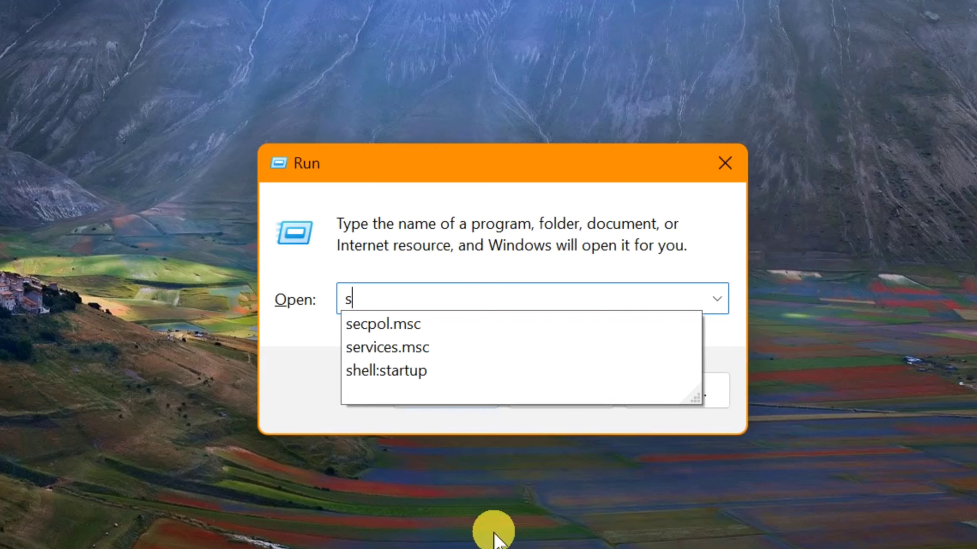
{"action": "type", "text": "ervices.msc"}
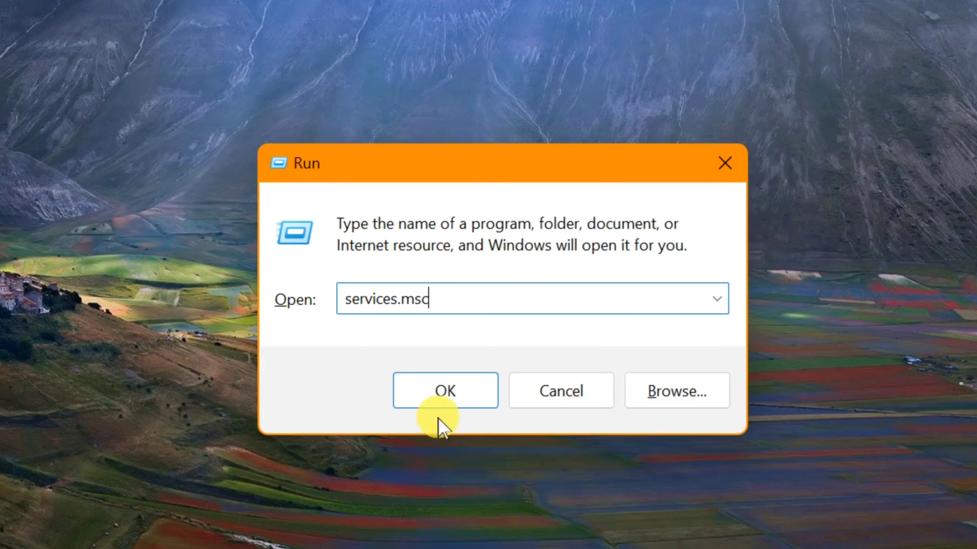
{"action": "left_click", "coordinate": [446, 391]}
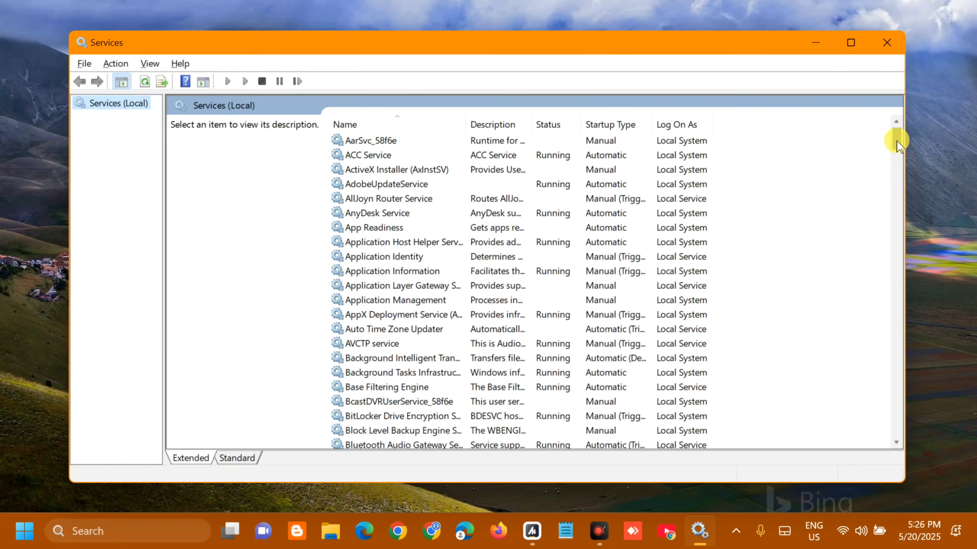
Step: Restart the Windows Update service
{"action": "left_click_drag", "start_coordinate": [897, 141], "coordinate": [868, 427]}
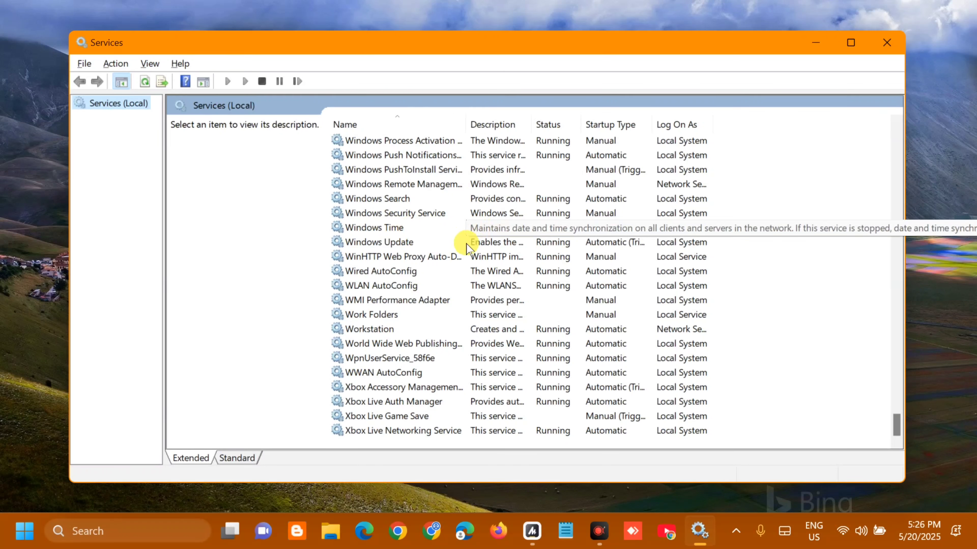
{"action": "left_click", "coordinate": [491, 242]}
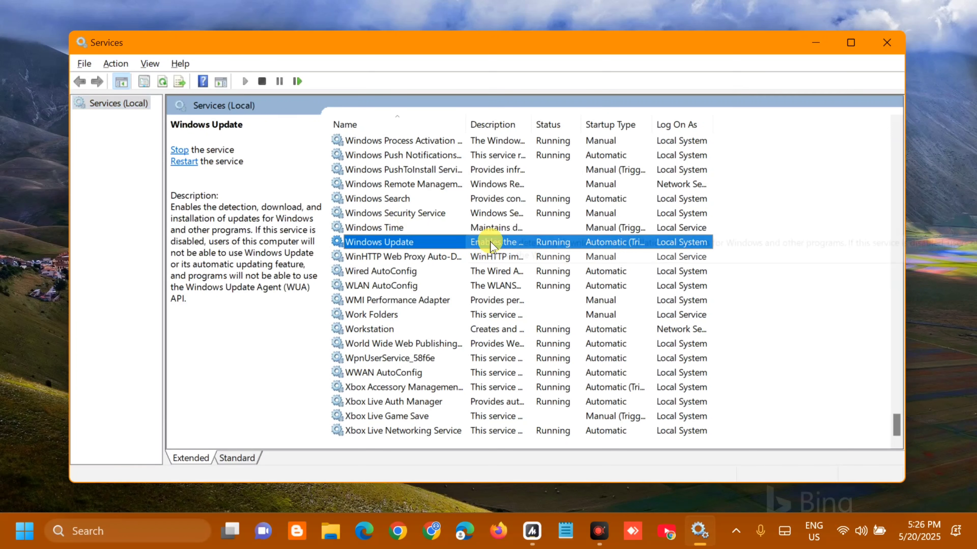
{"action": "right_click", "coordinate": [491, 241]}
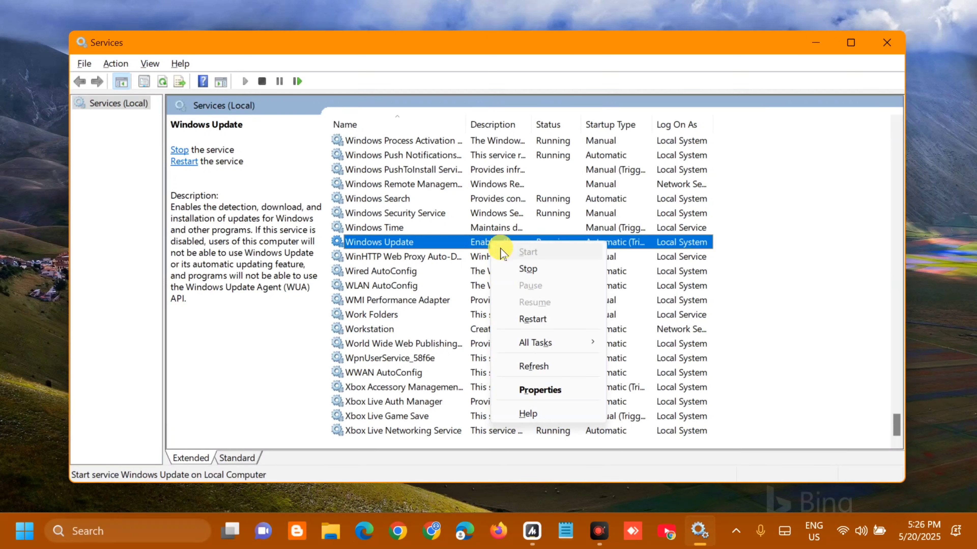
{"action": "left_click", "coordinate": [527, 320]}
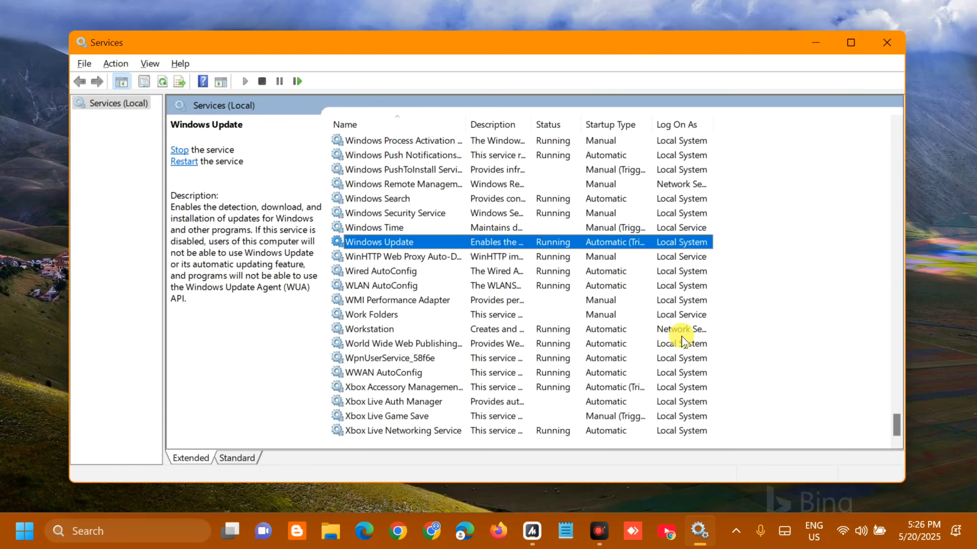
Step: Find the Background Intelligent Transfer Service in the services list and open its properties
{"action": "left_click_drag", "start_coordinate": [896, 427], "coordinate": [909, 156]}
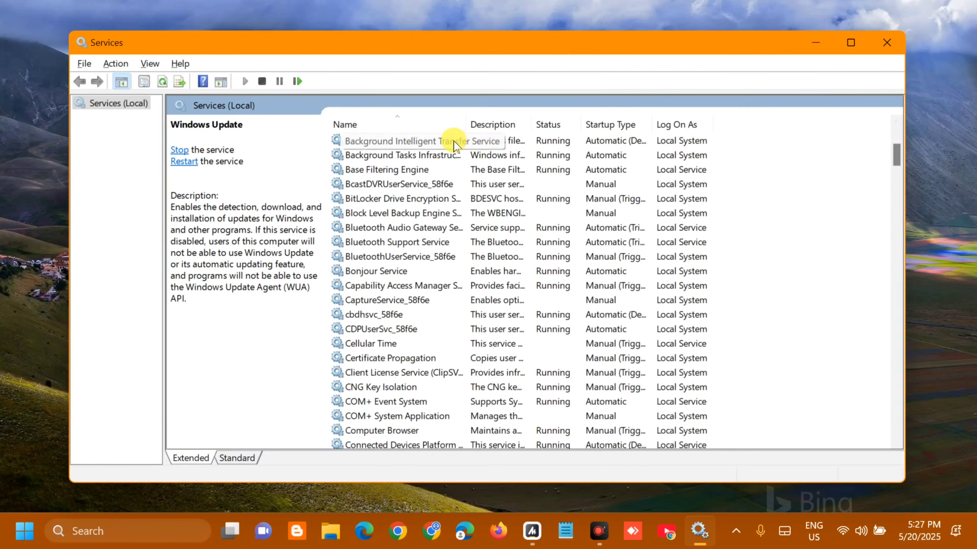
{"action": "left_click", "coordinate": [481, 143]}
{"action": "right_click", "coordinate": [483, 144]}
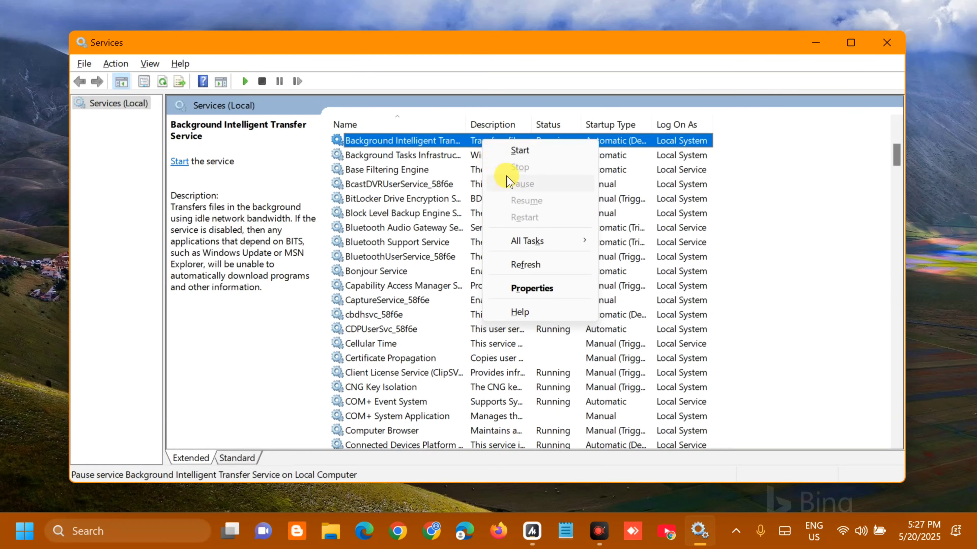
{"action": "left_click", "coordinate": [457, 141]}
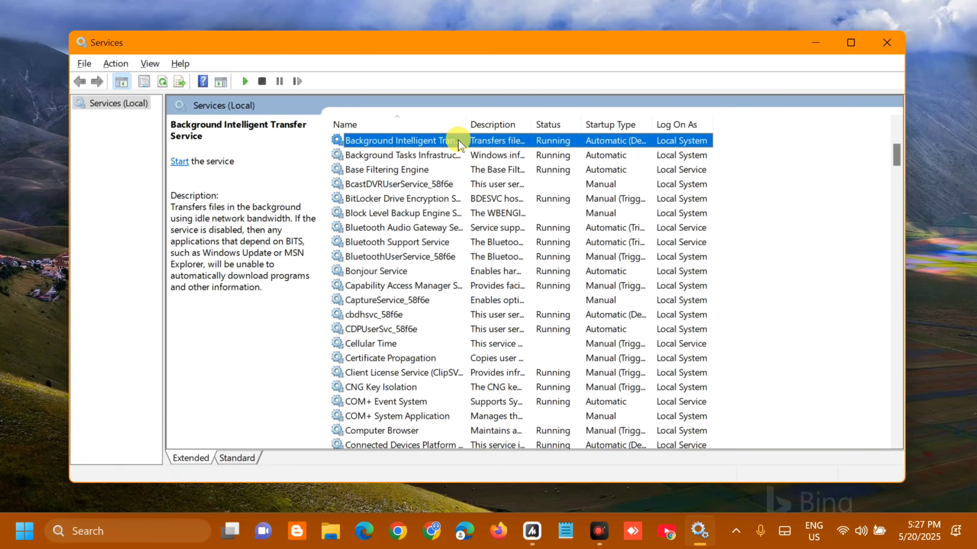
{"action": "double_click", "coordinate": [457, 141]}
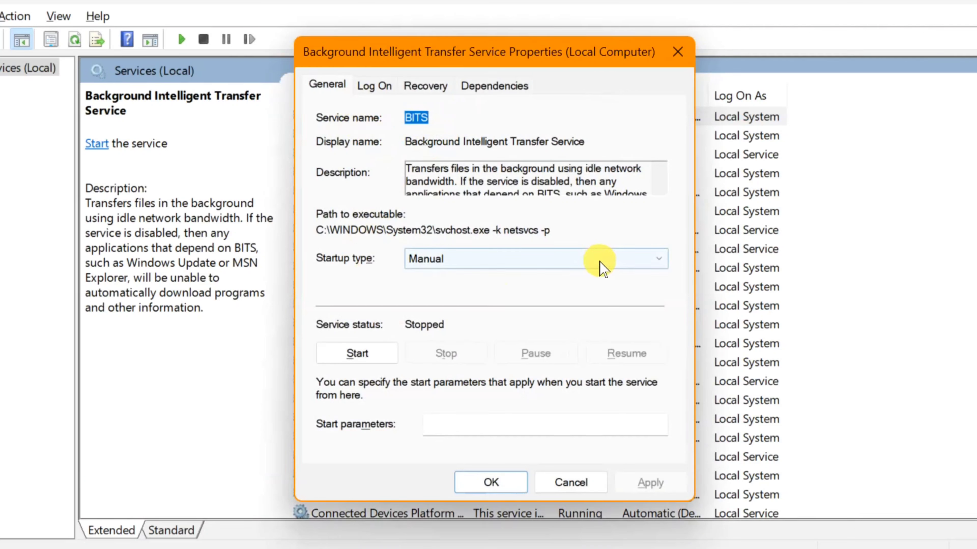
Step: Set the Background Intelligent Transfer Service's startup type to Automatic, start the service and apply the changes
{"action": "left_click", "coordinate": [658, 260]}
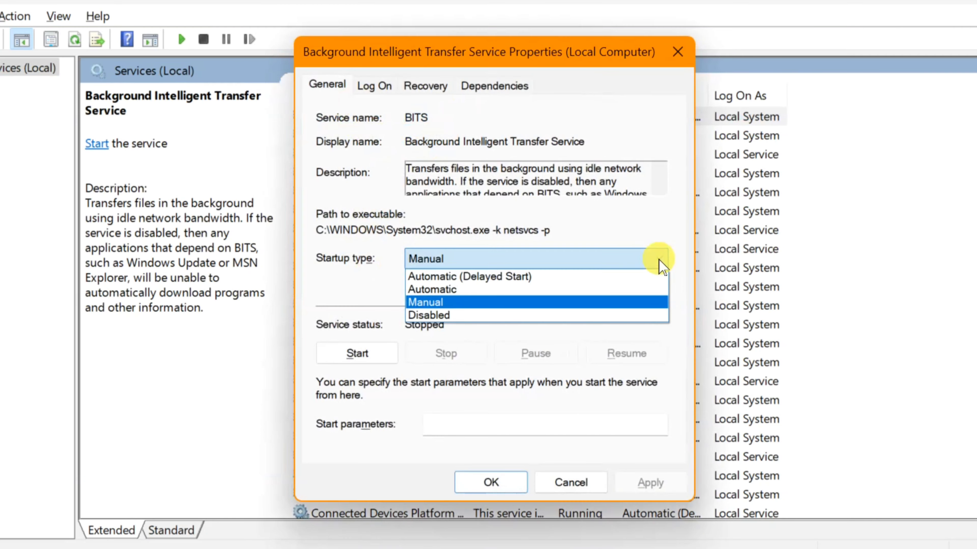
{"action": "left_click", "coordinate": [552, 292]}
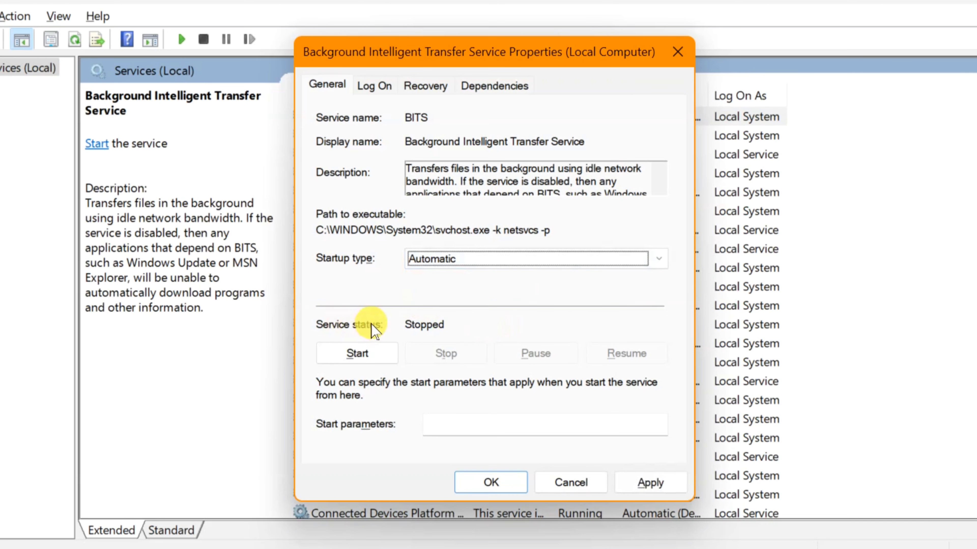
{"action": "left_click", "coordinate": [359, 355]}
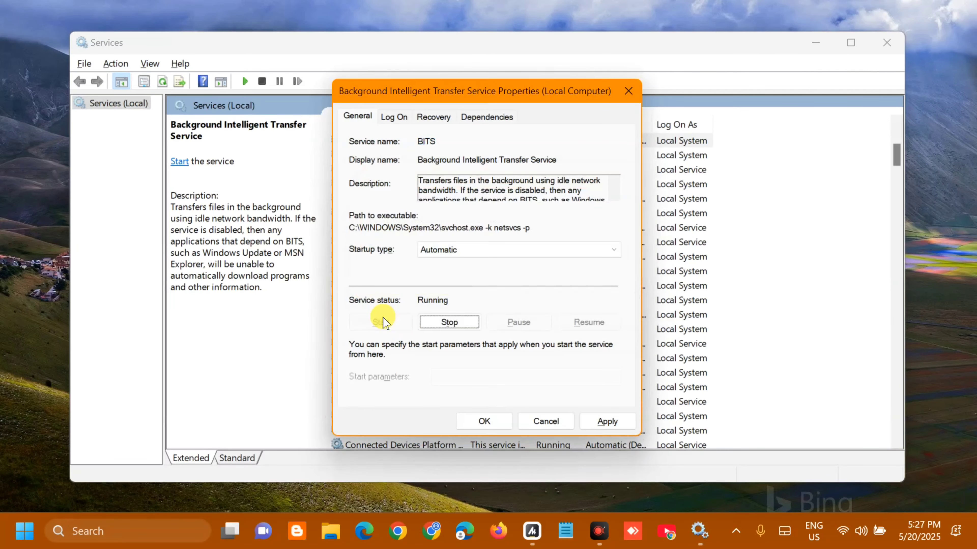
{"action": "left_click", "coordinate": [608, 422]}
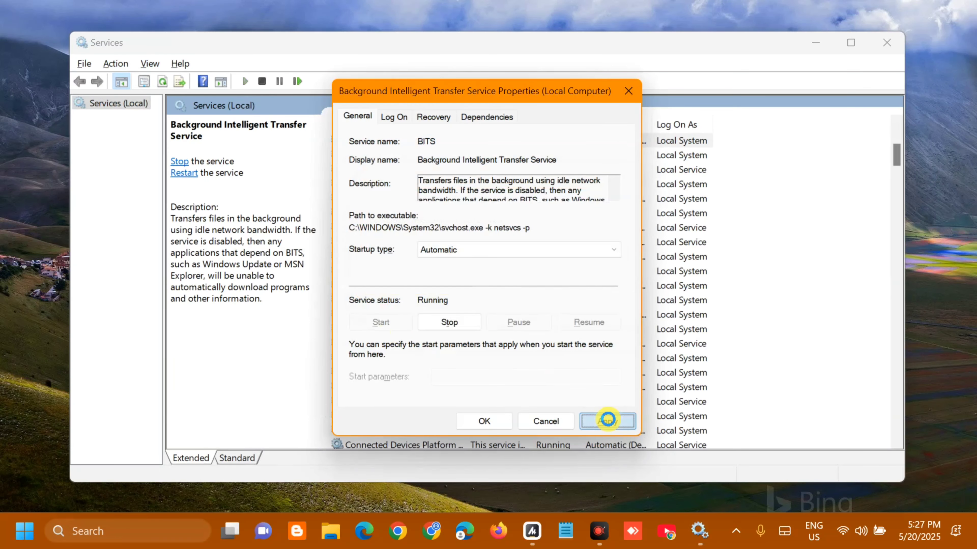
{"action": "left_click", "coordinate": [481, 421]}
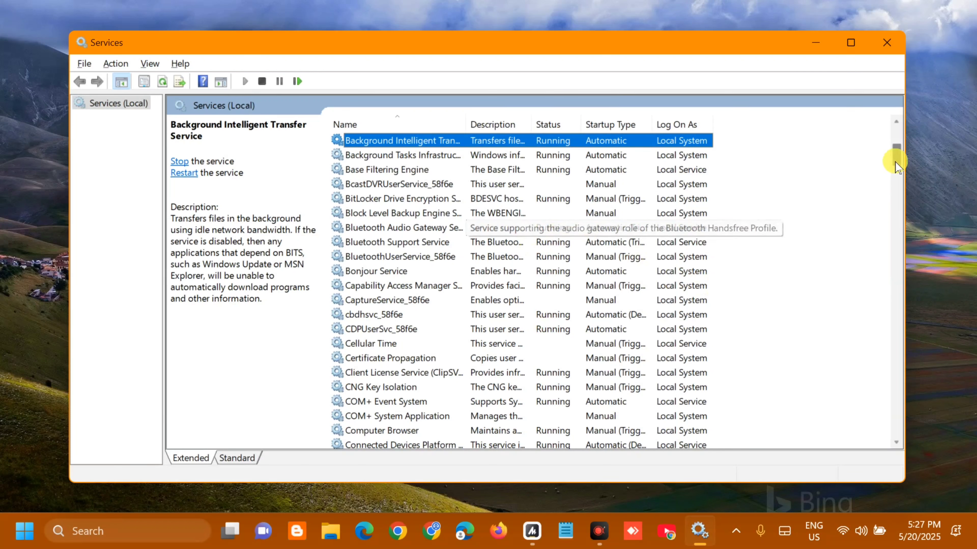
Step: Restart Cryptographic Services, then close the Services console
{"action": "scroll", "coordinate": [896, 161], "scroll_direction": "down", "scroll_amount": 5}
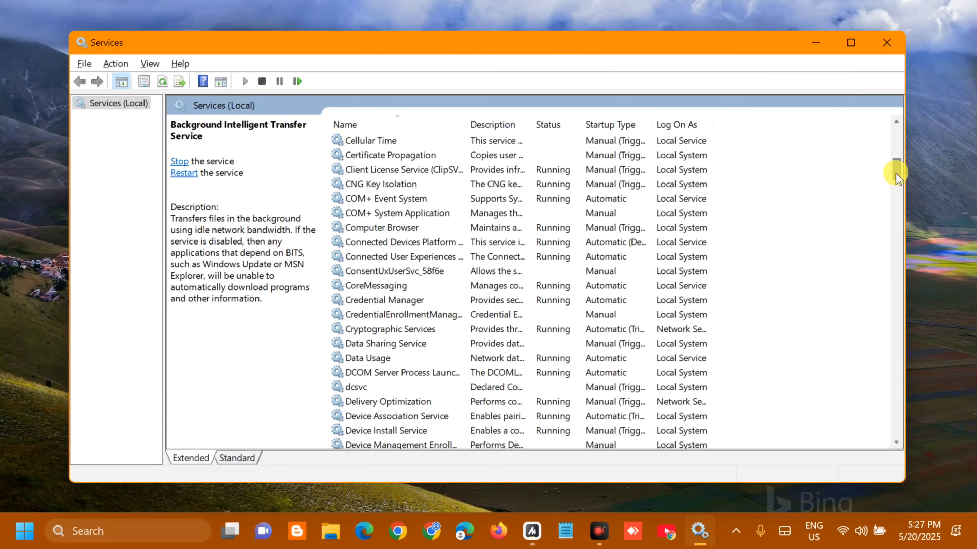
{"action": "left_click_drag", "start_coordinate": [896, 174], "coordinate": [895, 181]}
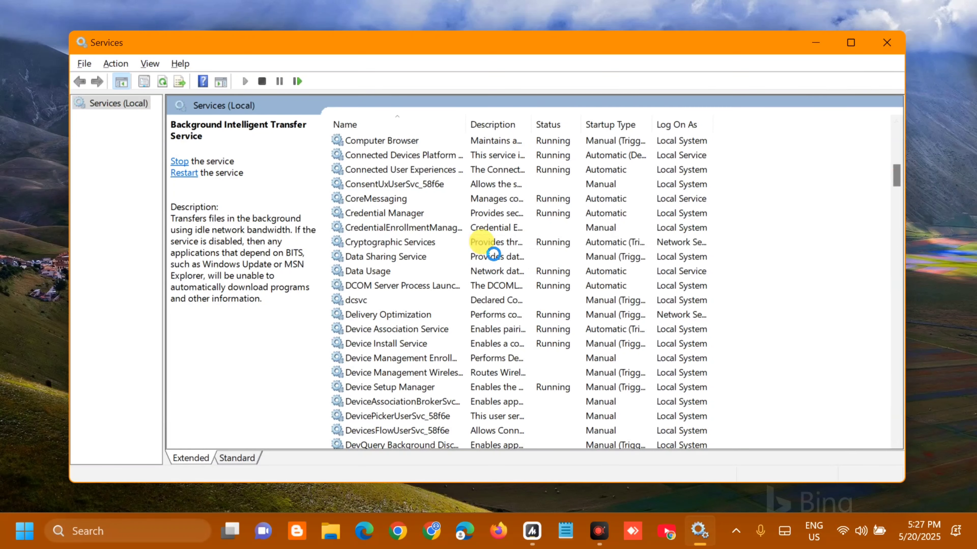
{"action": "left_click", "coordinate": [481, 242]}
{"action": "right_click", "coordinate": [482, 243]}
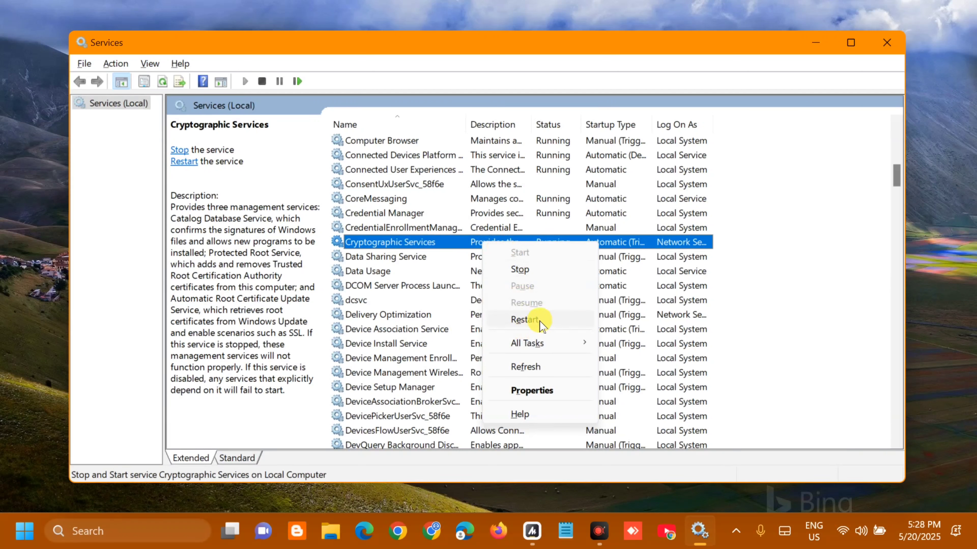
{"action": "left_click", "coordinate": [526, 320]}
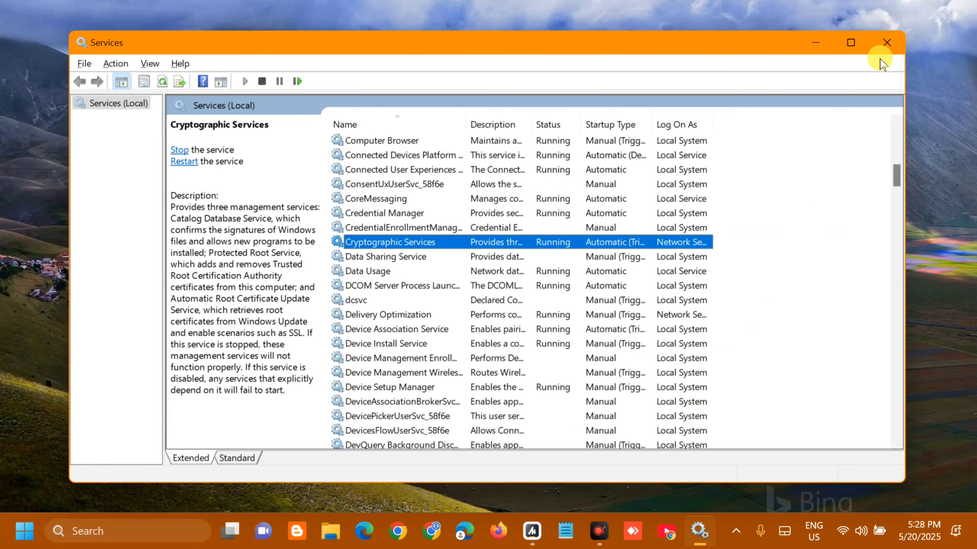
{"action": "left_click", "coordinate": [887, 43]}
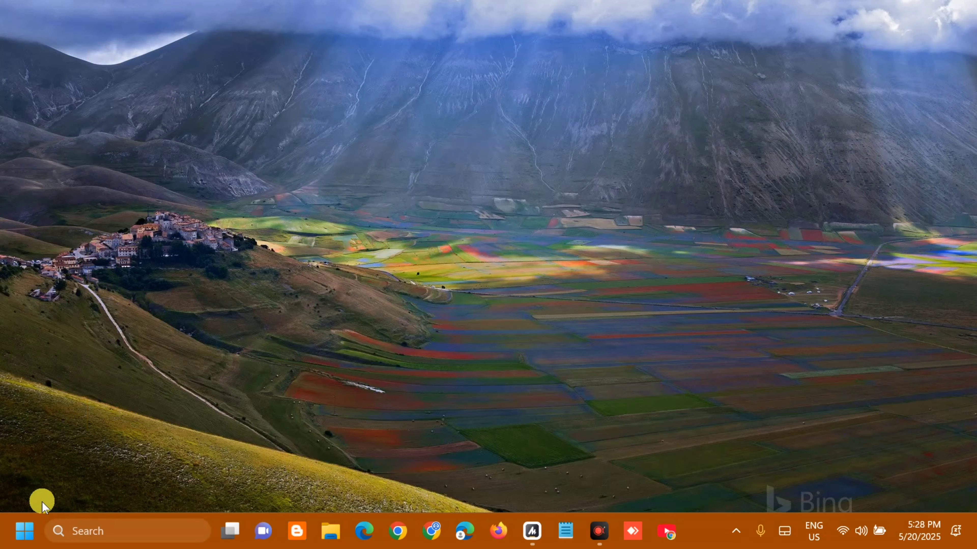
{"action": "left_click", "coordinate": [24, 531]}
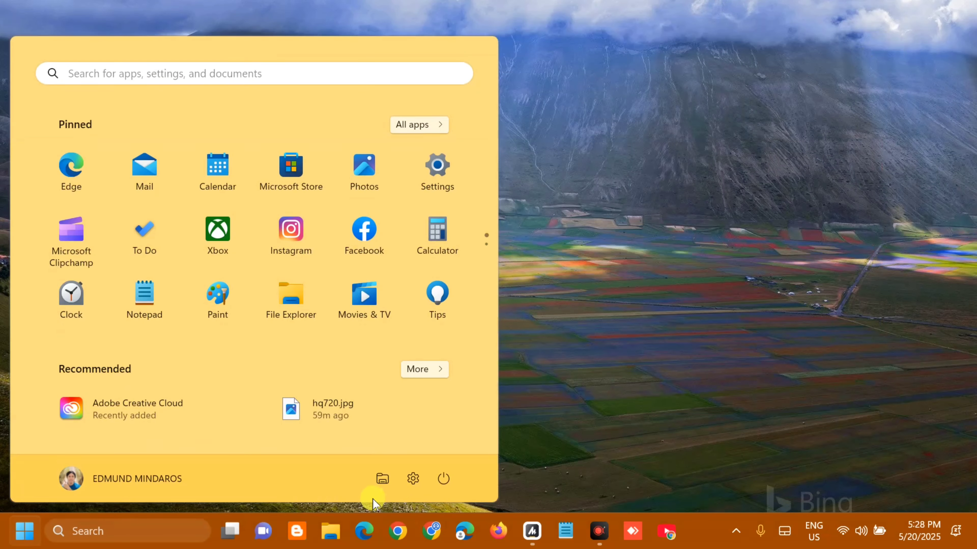
{"action": "left_click", "coordinate": [443, 479]}
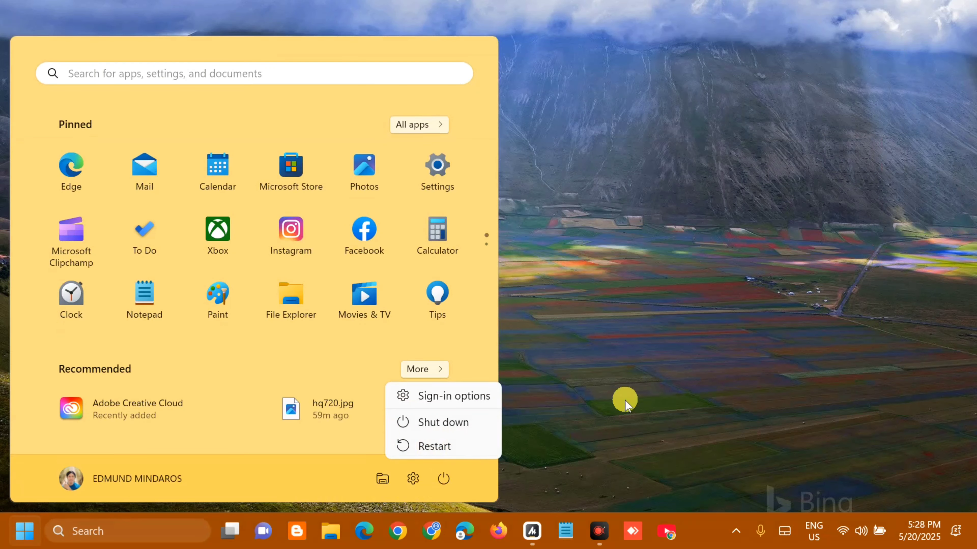
{"action": "left_click", "coordinate": [591, 372]}
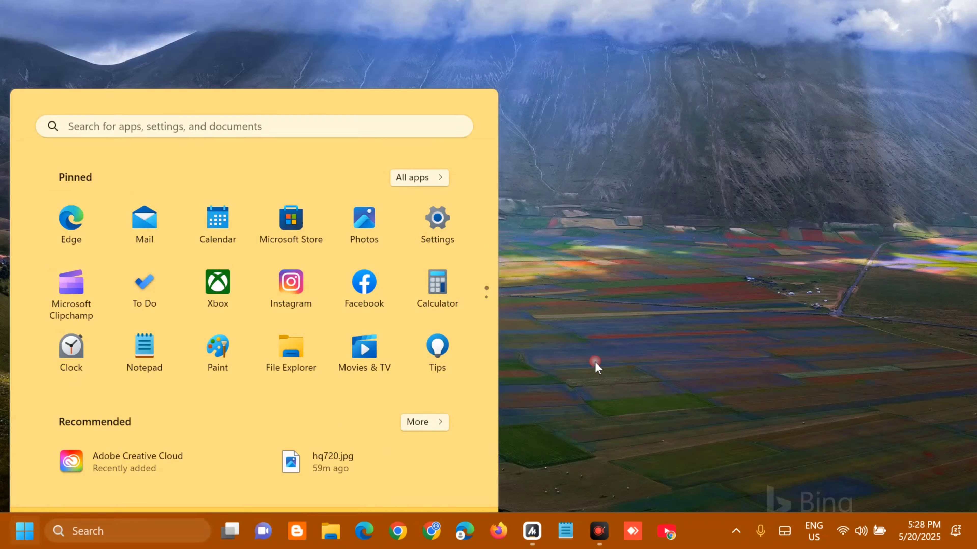
{"action": "left_click", "coordinate": [595, 362]}
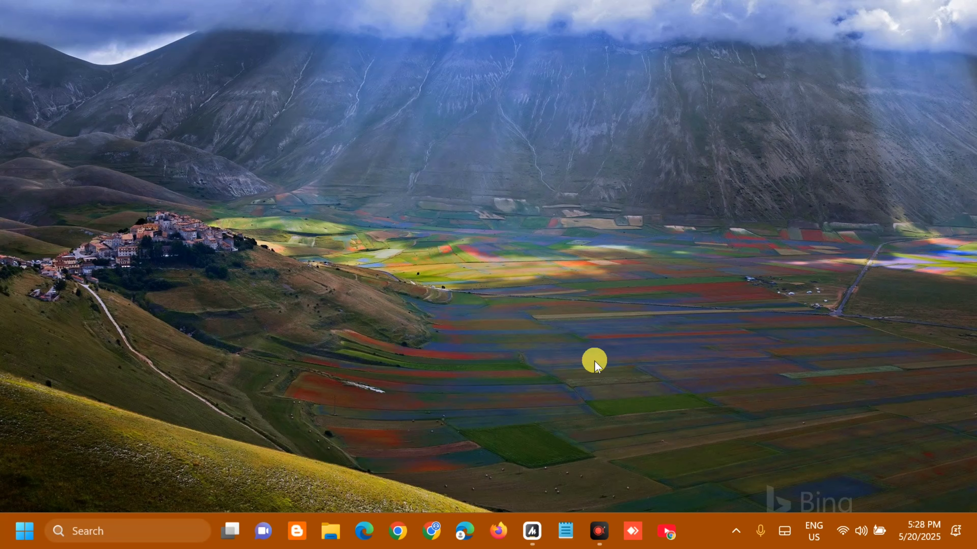